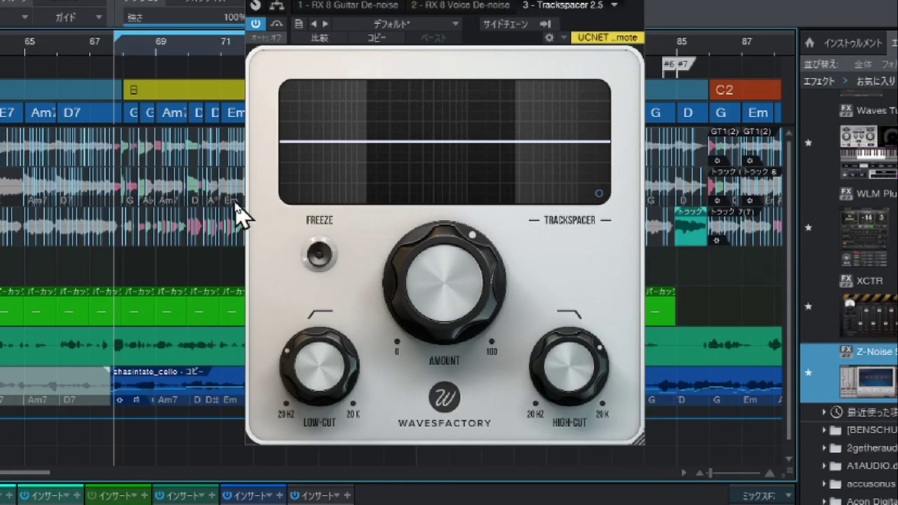
Enable the sidechain on GT1's Trackspacer with the ボーカル track as its source.
click(505, 25)
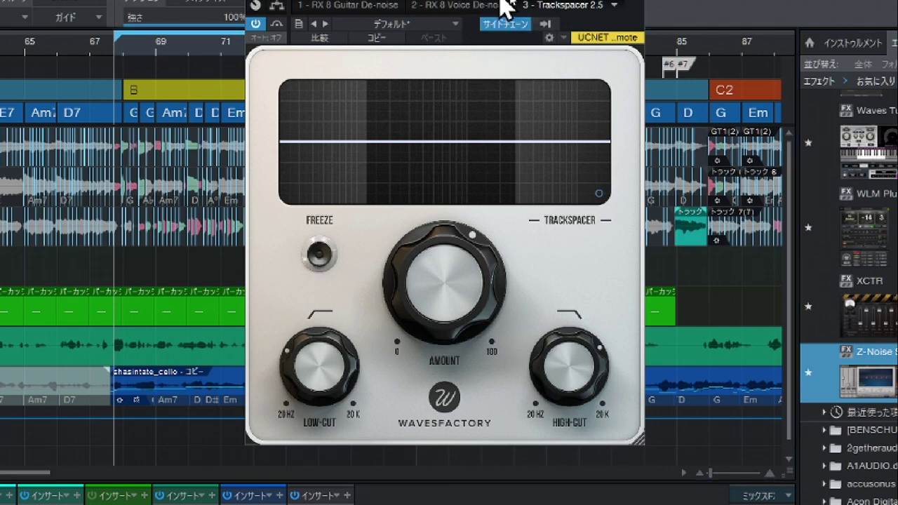
click(546, 23)
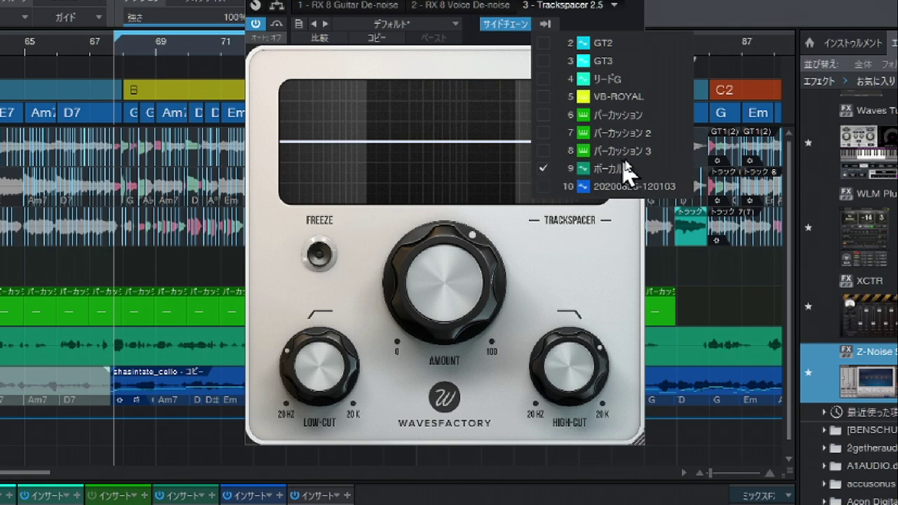
click(554, 25)
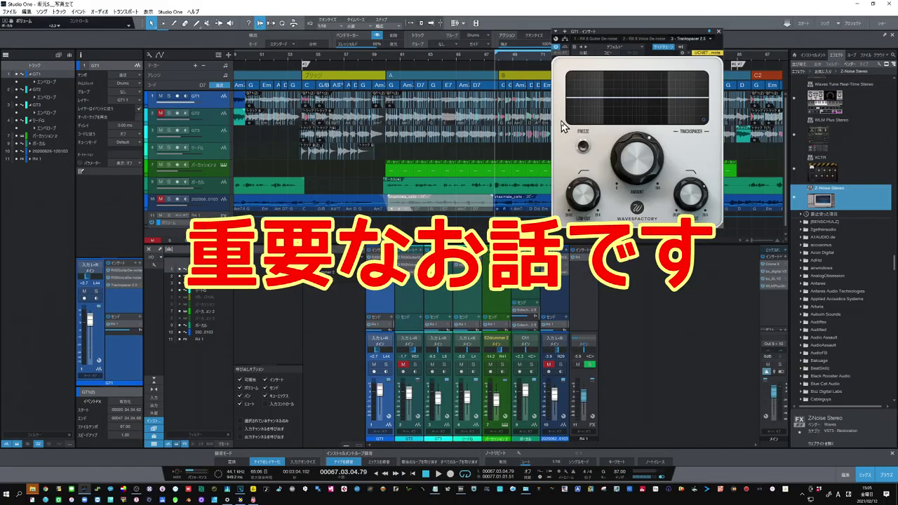
Select the ボーカル channel and route its first send to the sidechain of Trackspacer 2.5 on GT1.
click(254, 184)
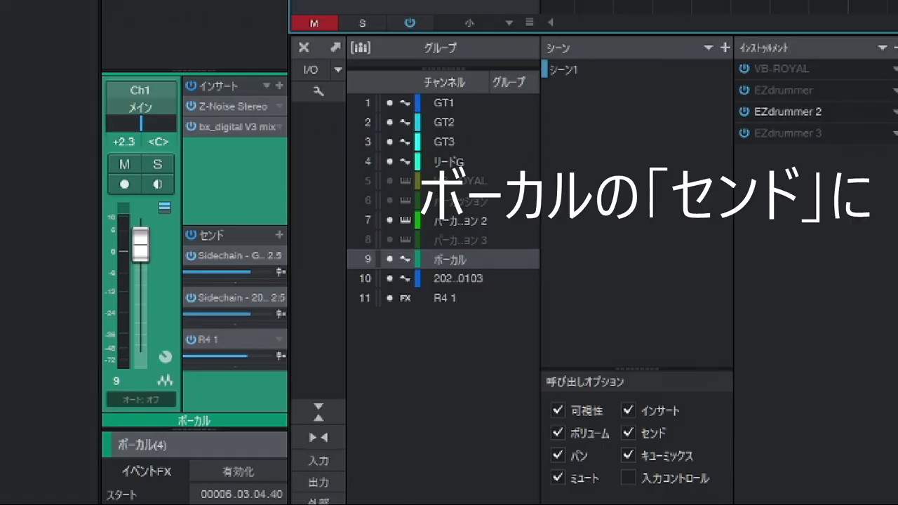
click(280, 255)
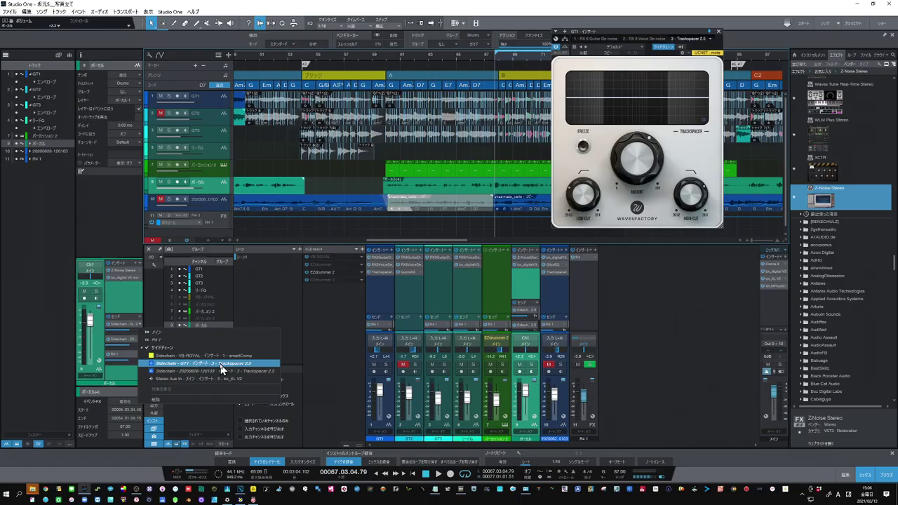
click(219, 371)
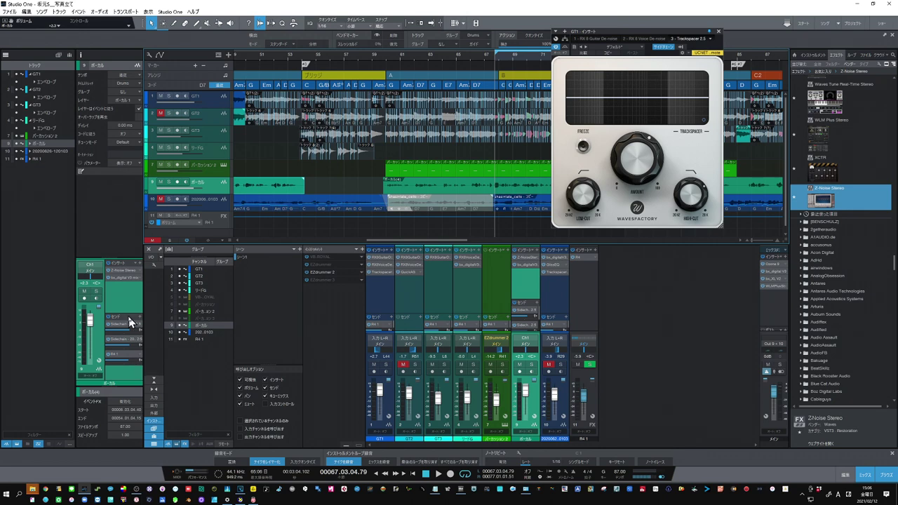
Play the song and narrow the active range of GT1's Trackspacer, setting Low-Cut to about 141 Hz and lowering High-Cut slightly.
mouse_move(640, 181)
click(439, 474)
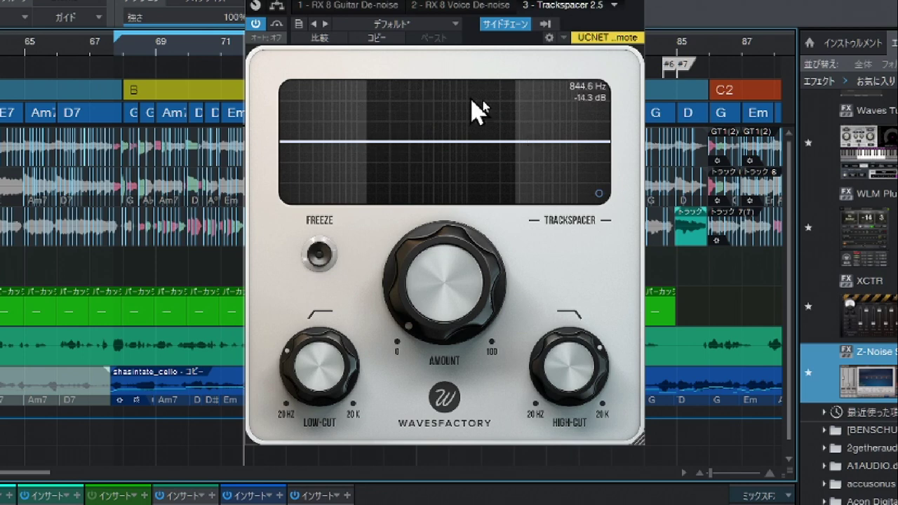
mouse_move(316, 367)
mouse_down()
mouse_move(319, 357)
mouse_move(309, 356)
mouse_up()
mouse_move(565, 360)
mouse_move(564, 365)
mouse_down()
mouse_move(569, 373)
mouse_move(585, 367)
mouse_move(578, 373)
mouse_up()
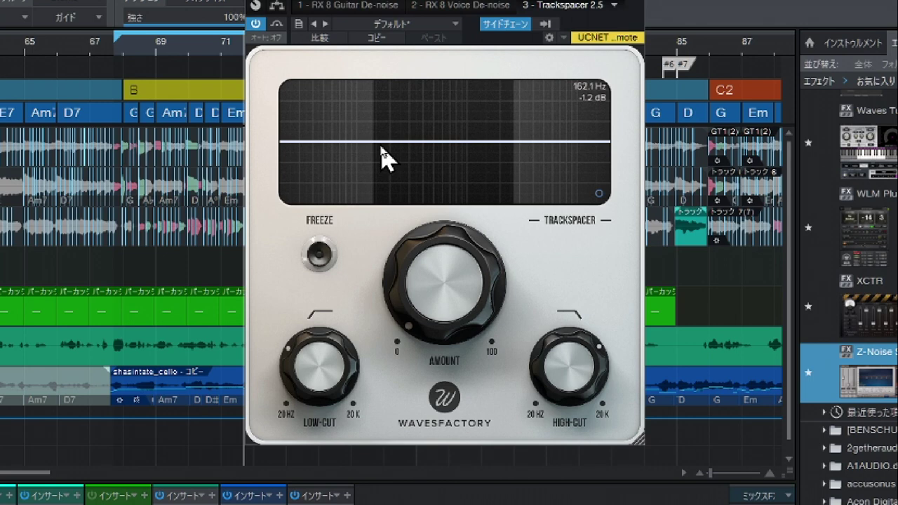
Play the song from just before section B and raise the Amount on GT1's Trackspacer to 57%.
click(117, 52)
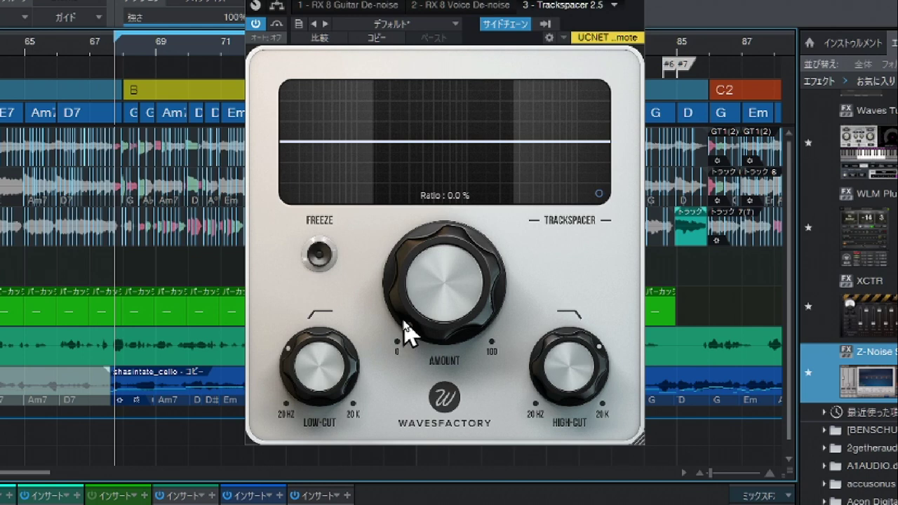
key(space)
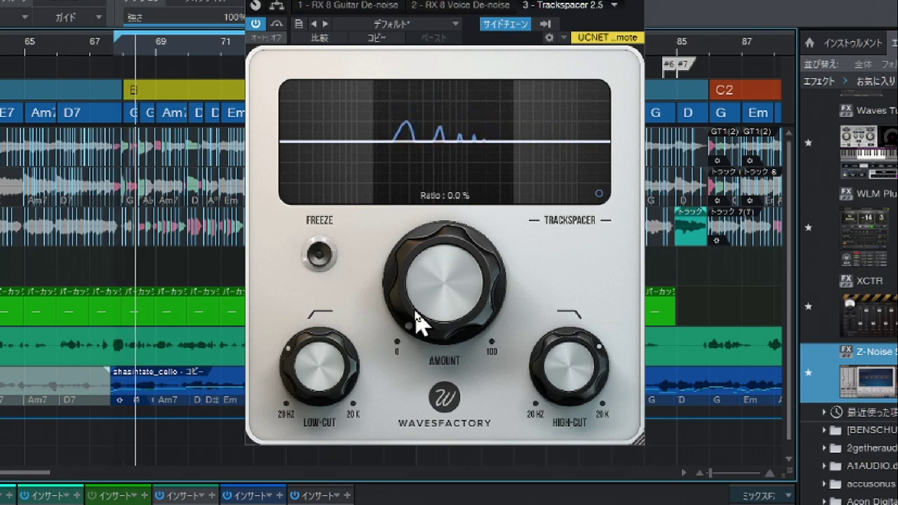
drag(429, 313, 541, 42)
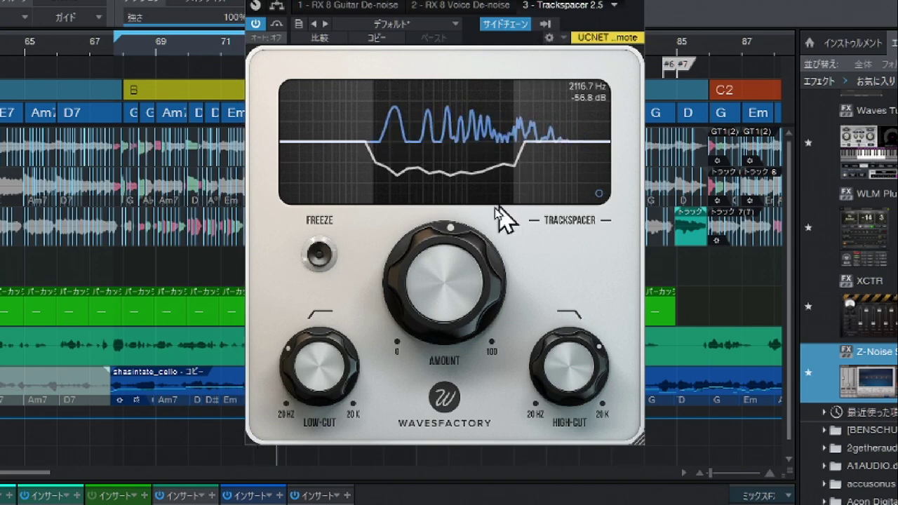
drag(451, 257, 458, 250)
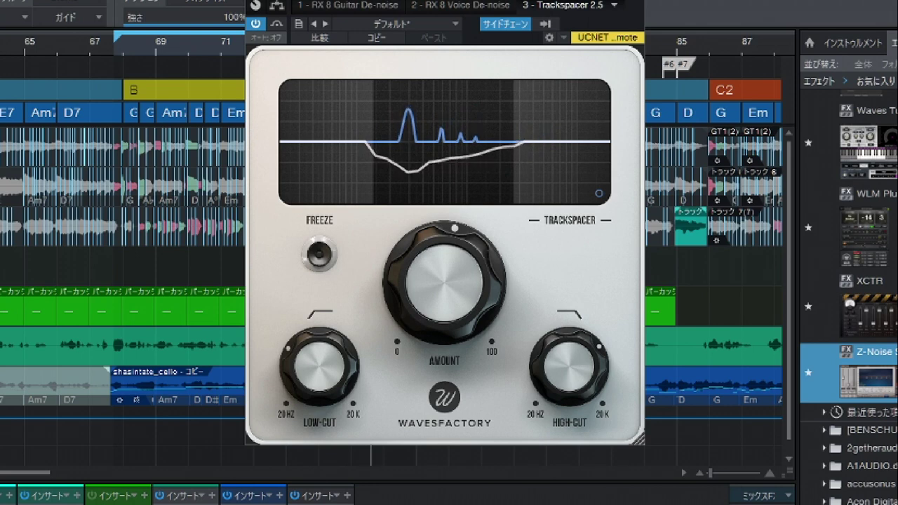
key(space)
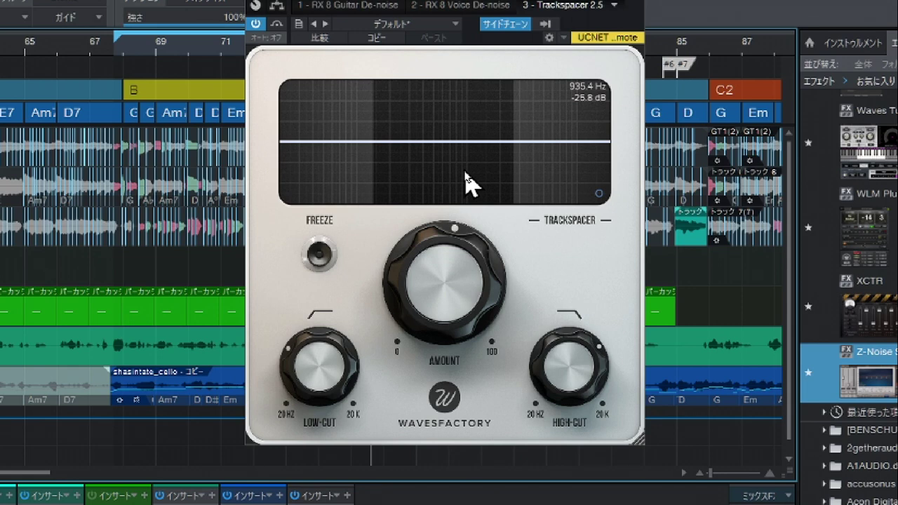
mouse_move(501, 237)
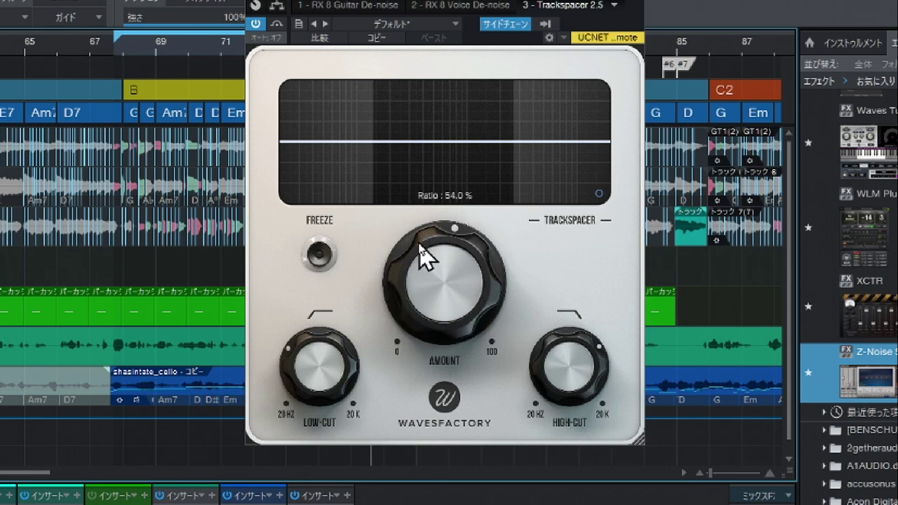
drag(441, 276, 448, 261)
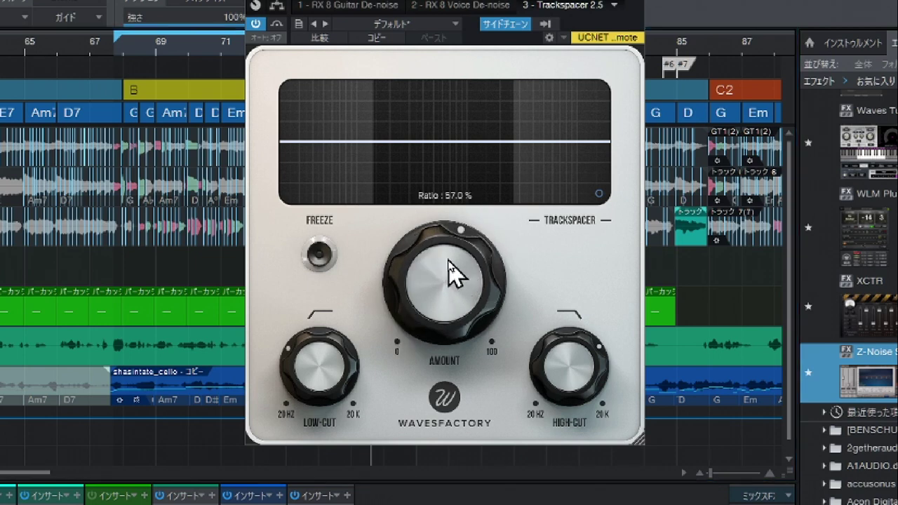
Return to just before section B and compare the mix with GT1's Trackspacer sidechain switched off and on again.
click(117, 50)
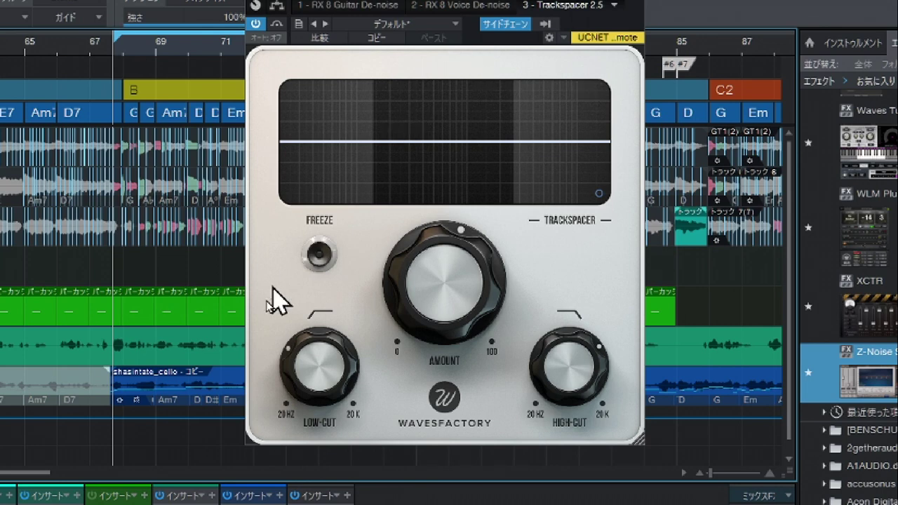
click(498, 27)
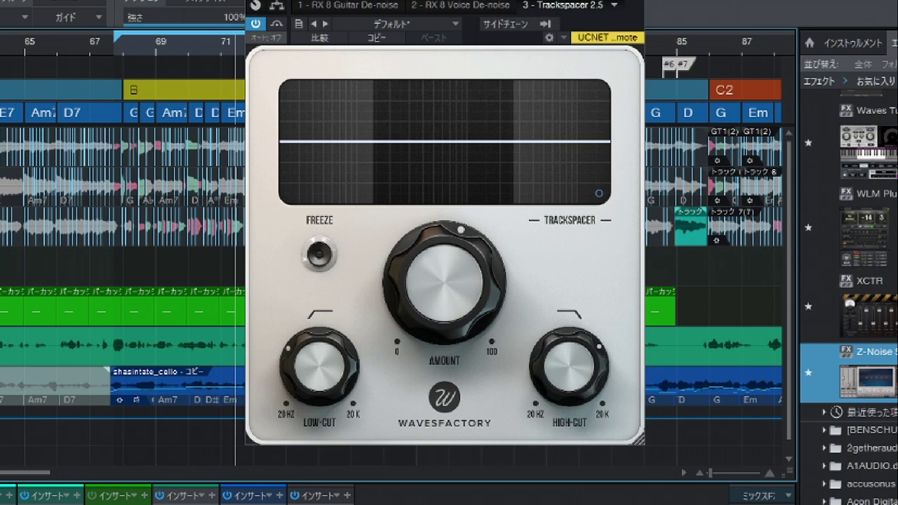
click(508, 27)
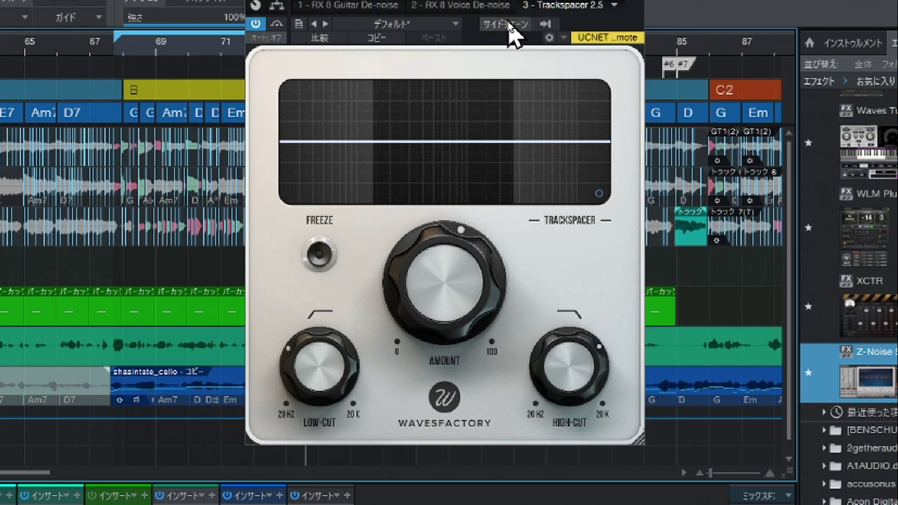
Raise the Amount on GT1's Trackspacer to just over 62% during playback, then stop the song.
mouse_move(452, 286)
drag(449, 284, 455, 261)
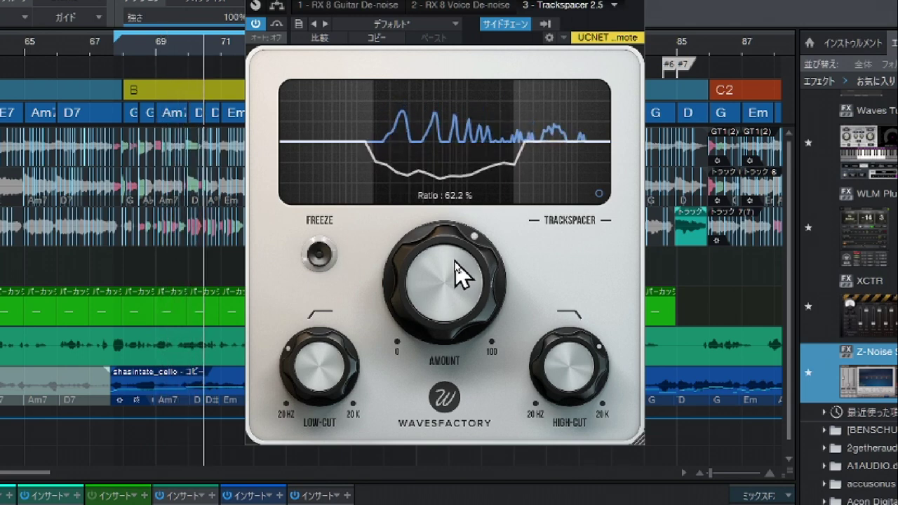
drag(454, 274, 461, 258)
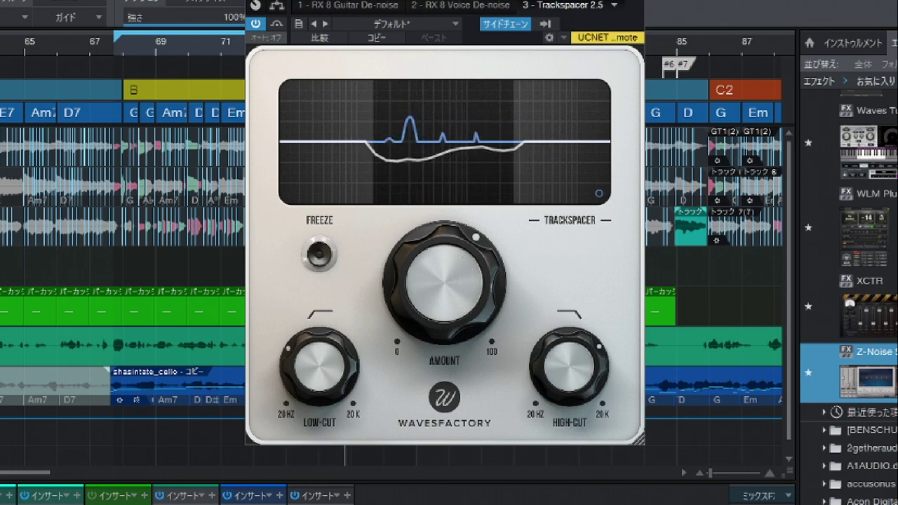
key(space)
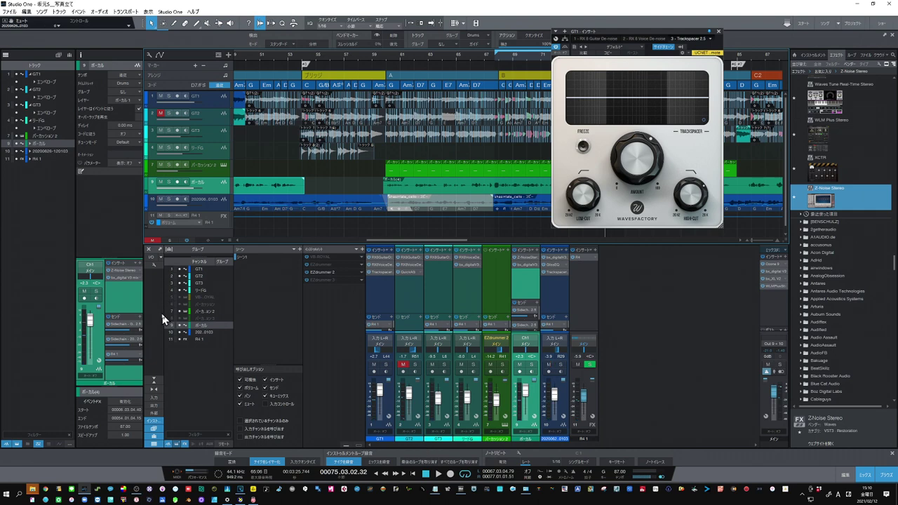
key(Down)
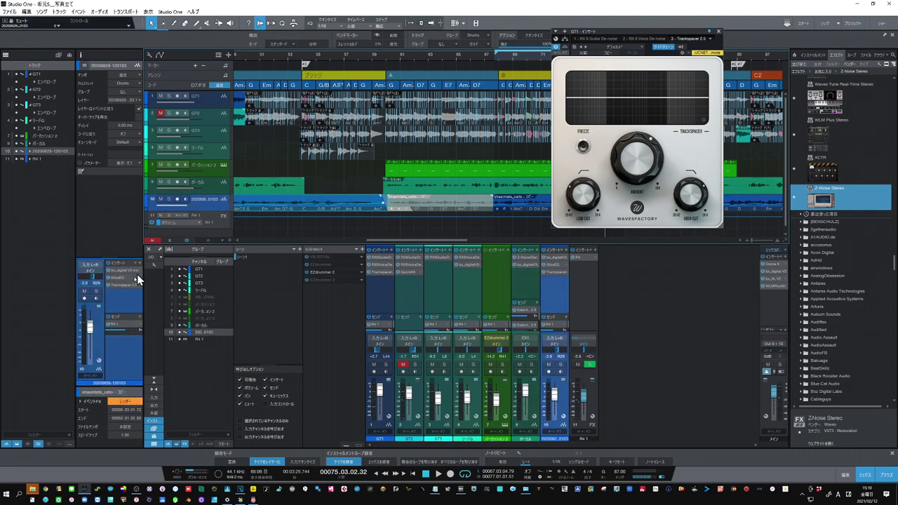
double_click(123, 285)
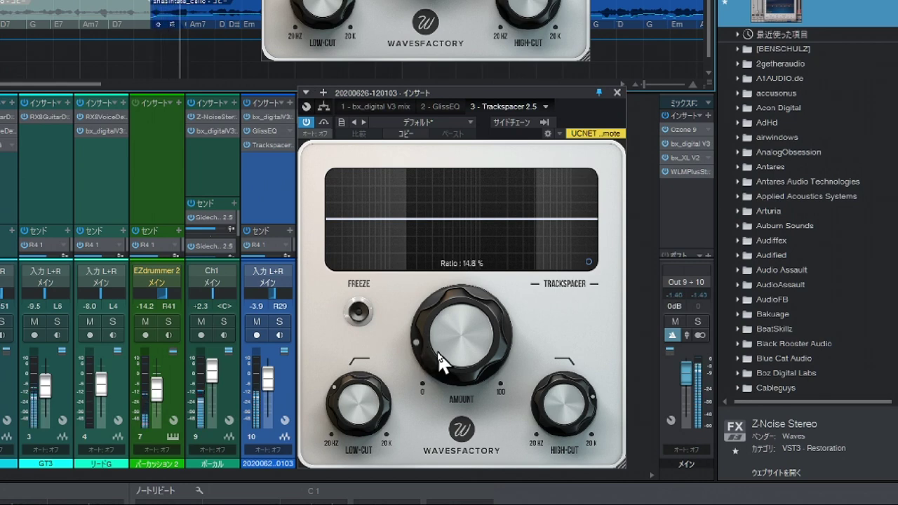
drag(438, 353, 448, 423)
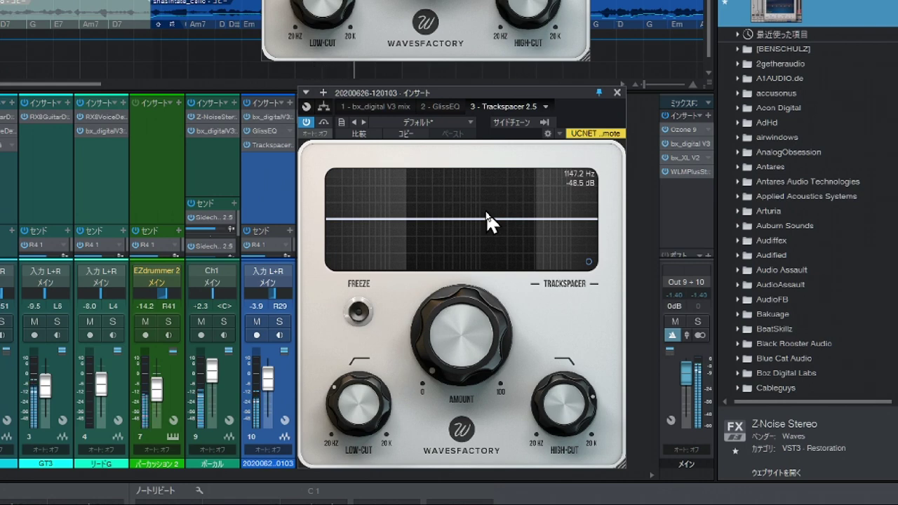
click(511, 124)
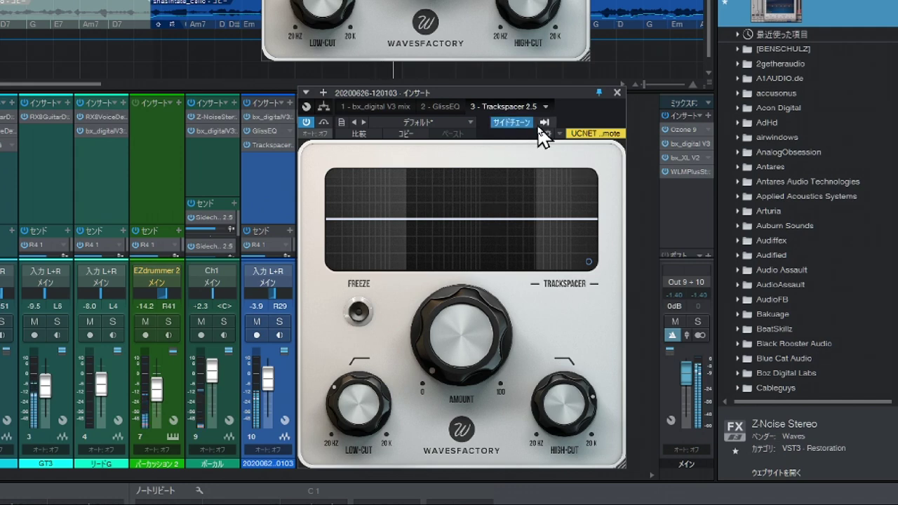
drag(472, 310, 487, 190)
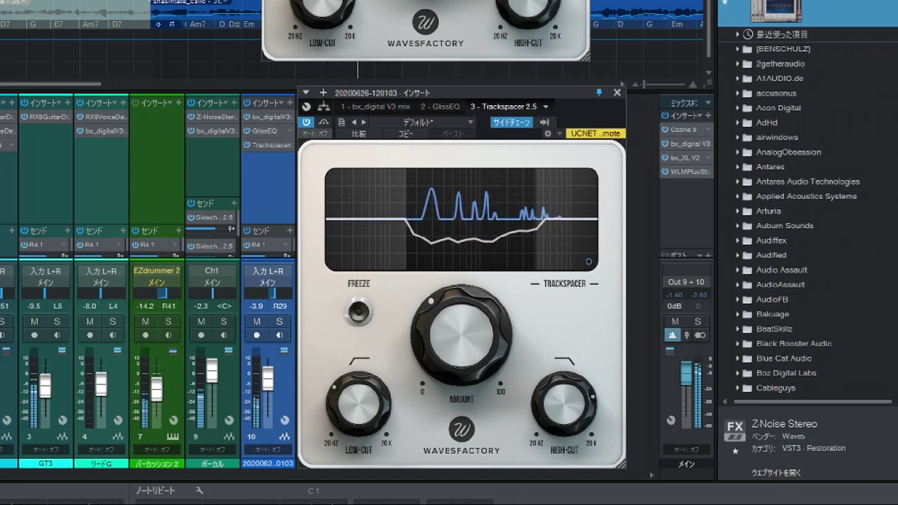
Select the ボーカル channel and toggle the activation of its sidechain send to GT1's Trackspacer.
click(1, 2)
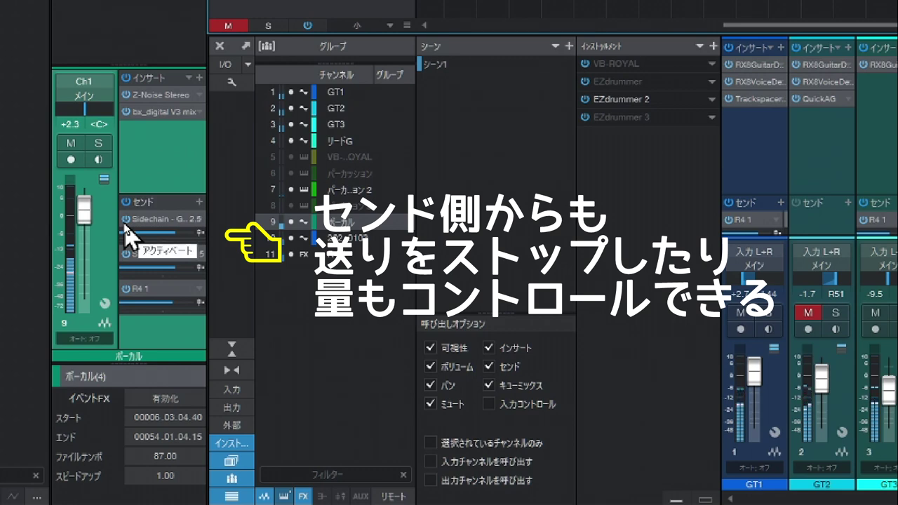
click(126, 219)
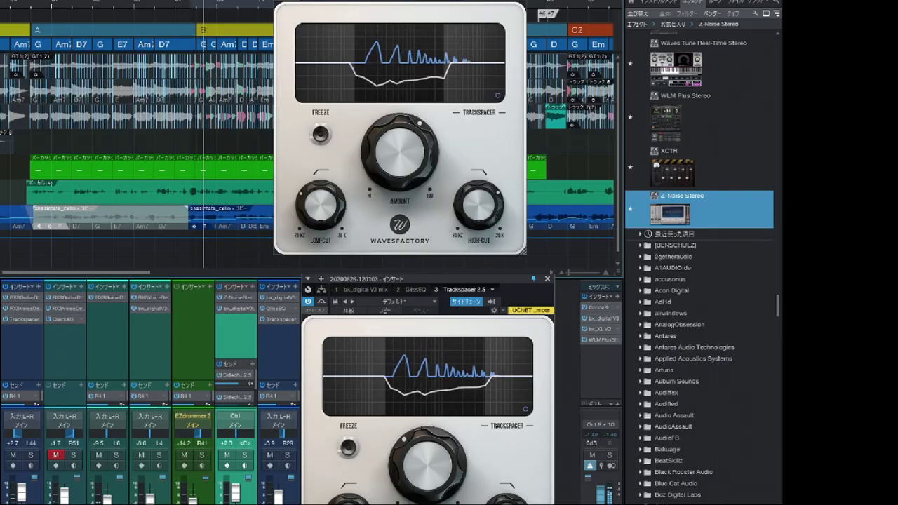
drag(414, 469, 418, 461)
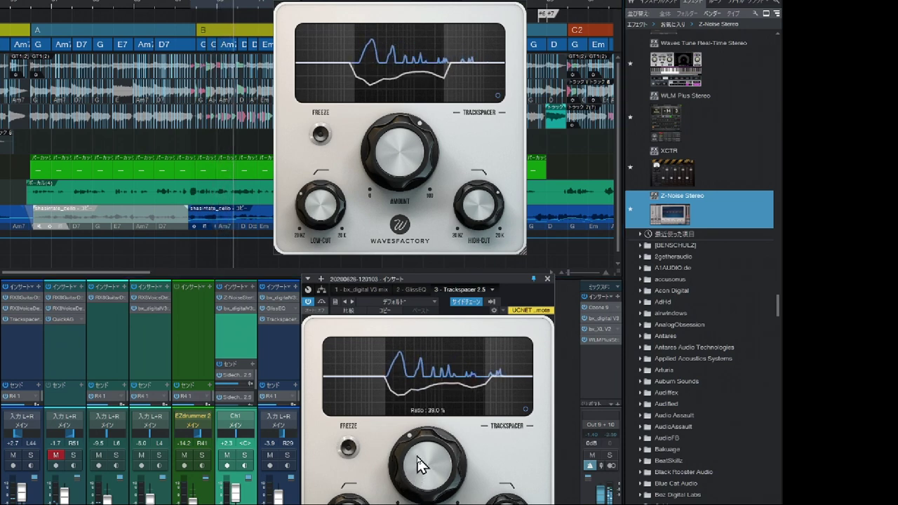
drag(391, 188, 406, 160)
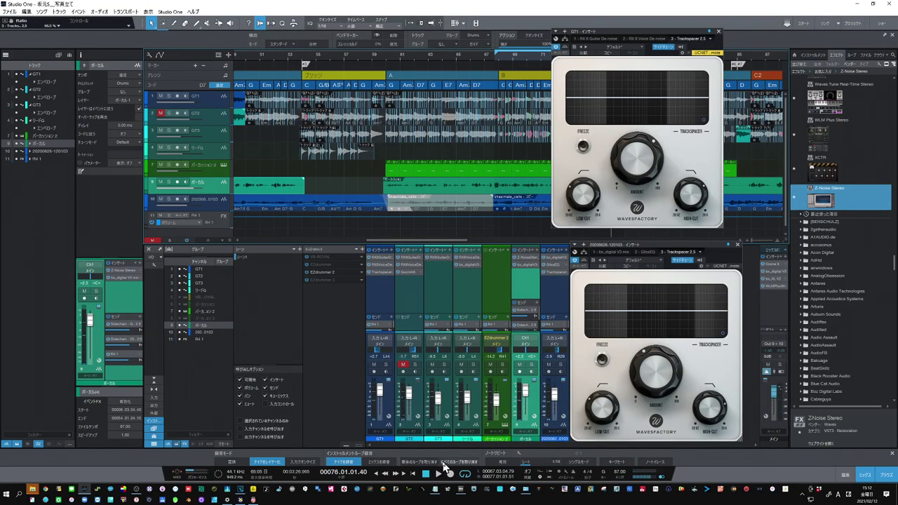
Examine the Advanced Panel options of GT1's Trackspacer, audition its Sidechain option, and return to the spectrum view.
click(703, 119)
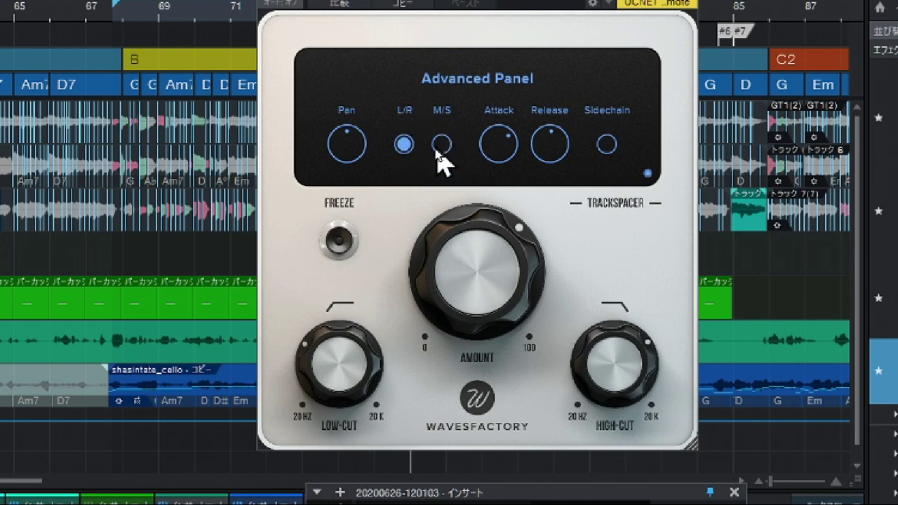
mouse_move(508, 165)
mouse_move(536, 157)
click(94, 18)
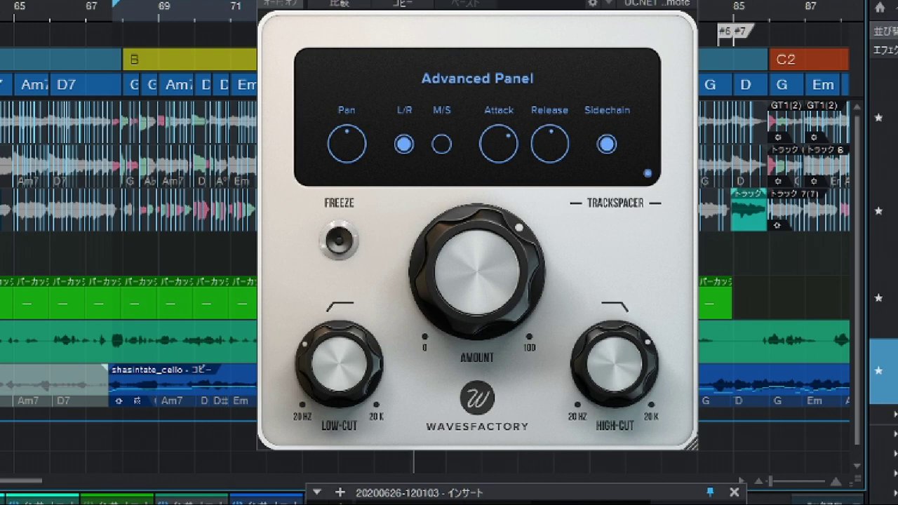
click(607, 144)
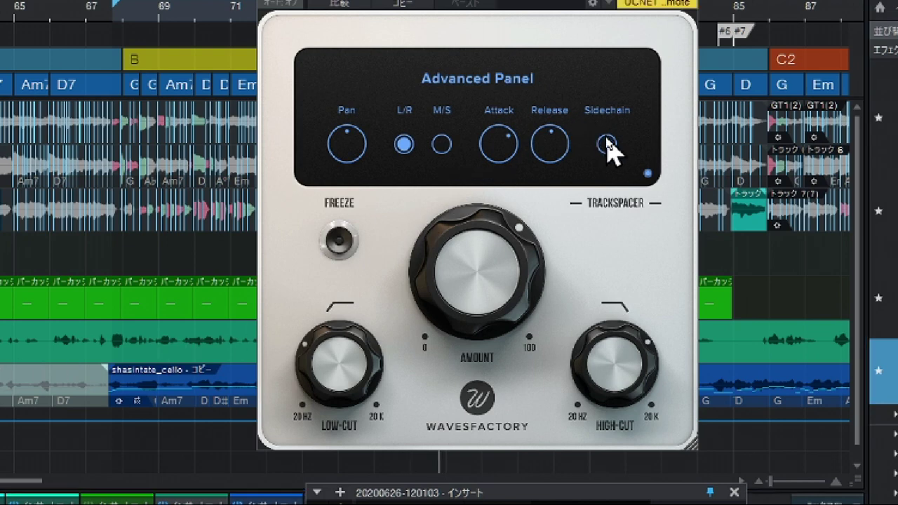
key(space)
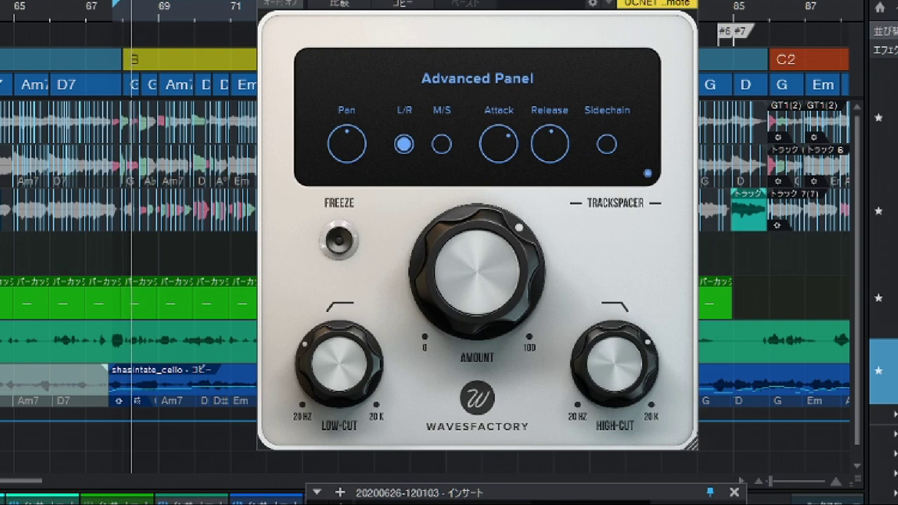
click(647, 172)
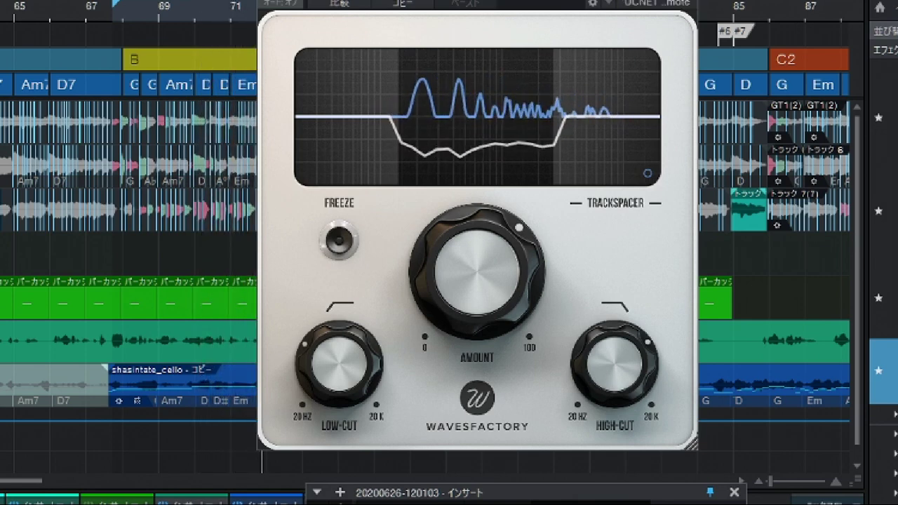
Raise the Amount on GT1's Trackspacer to 67.8% during playback.
mouse_move(466, 341)
drag(475, 280, 477, 276)
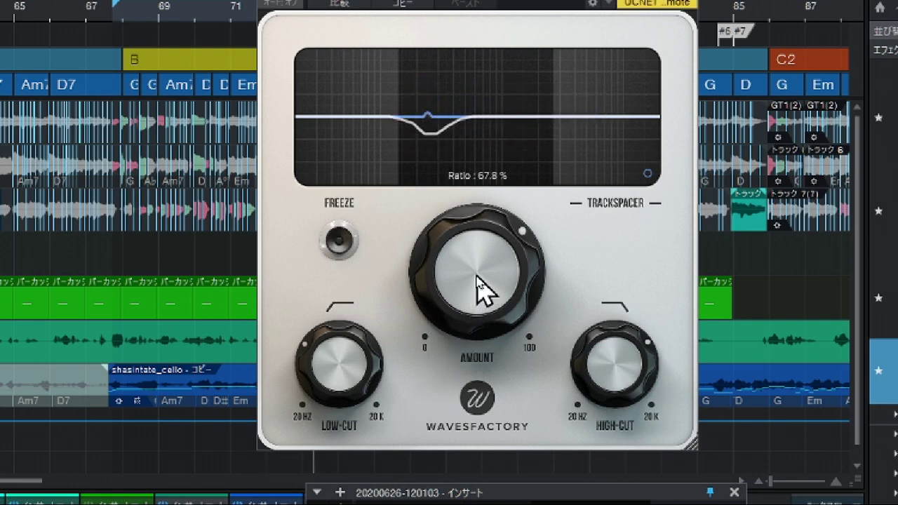
mouse_move(344, 383)
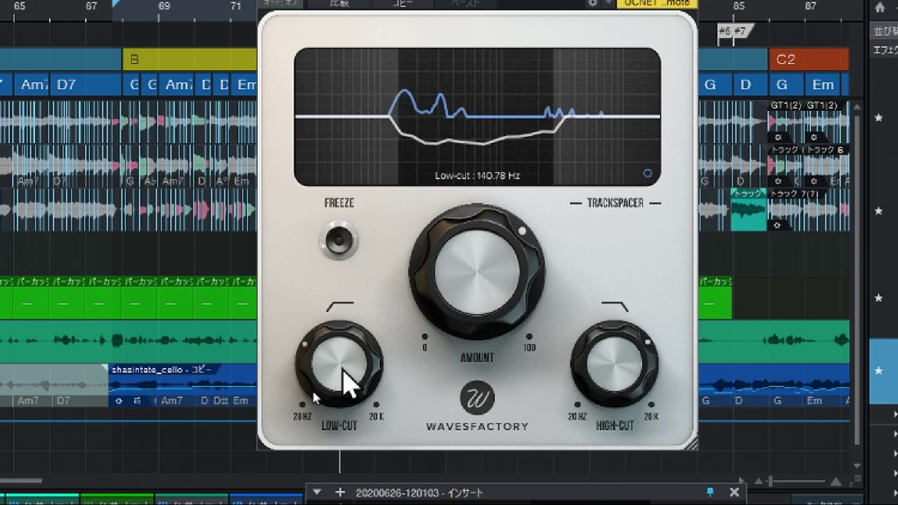